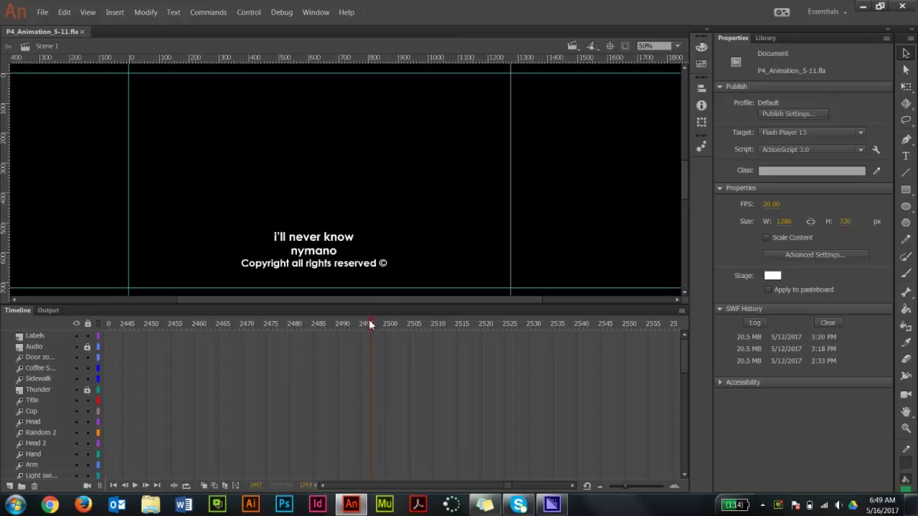
# - Find where the closing credits end on the timeline and insert a keyframe at frame 2497 of Layer 1
pyautogui.moveTo(368, 324); pyautogui.dragTo(497, 315)
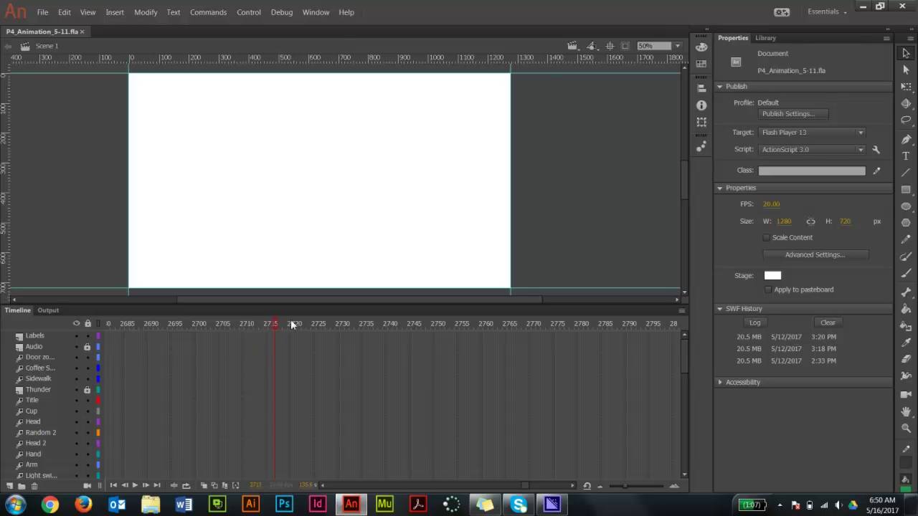
pyautogui.moveTo(280, 319)
pyautogui.mouseDown()
pyautogui.moveTo(76, 319)
pyautogui.moveTo(244, 321)
pyautogui.moveTo(339, 305)
pyautogui.moveTo(277, 323)
pyautogui.mouseUp()
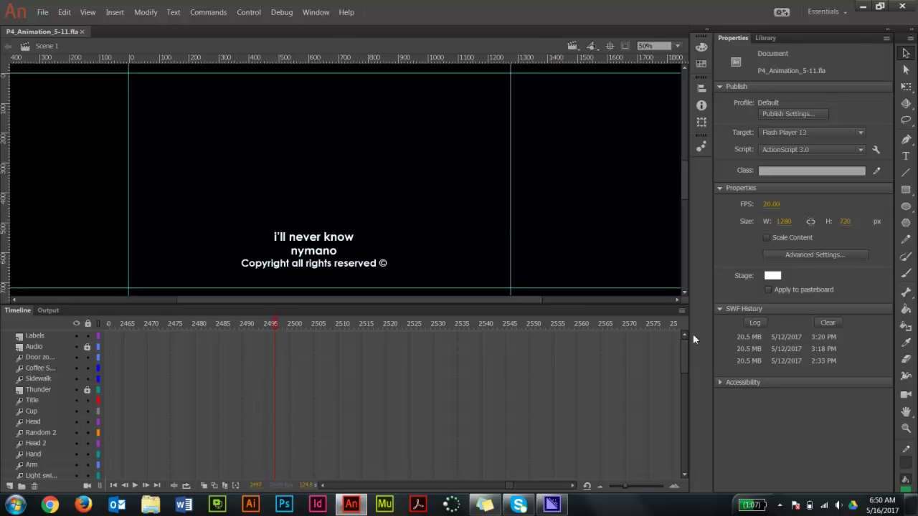
pyautogui.moveTo(683, 343); pyautogui.dragTo(673, 380)
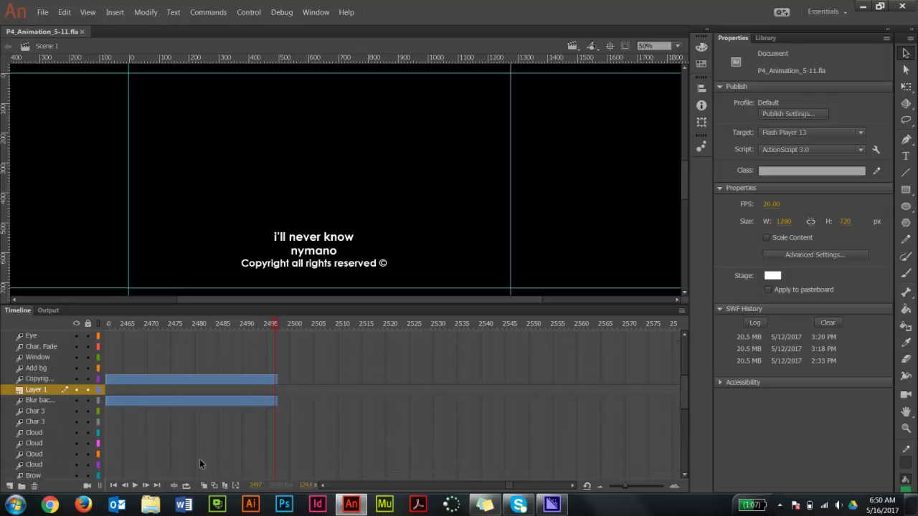
pyautogui.click(275, 389)
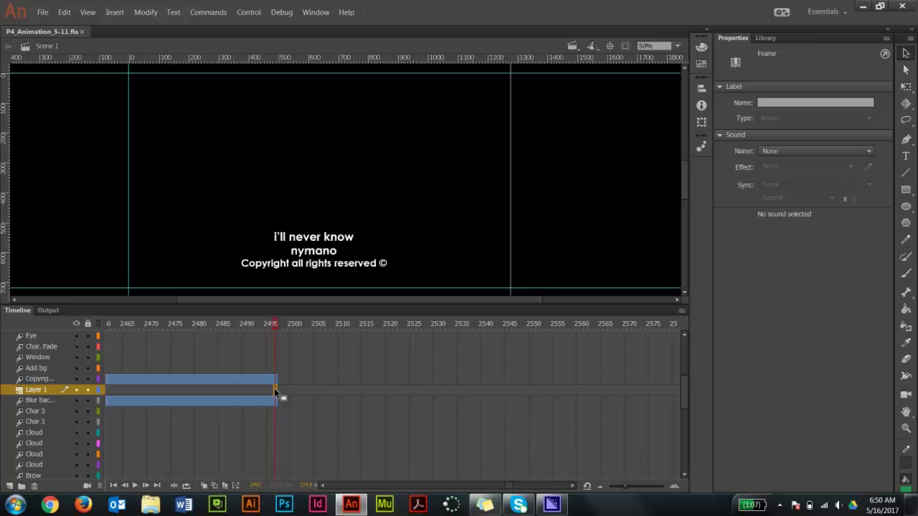
pyautogui.press('F6')
pyautogui.click(280, 390)
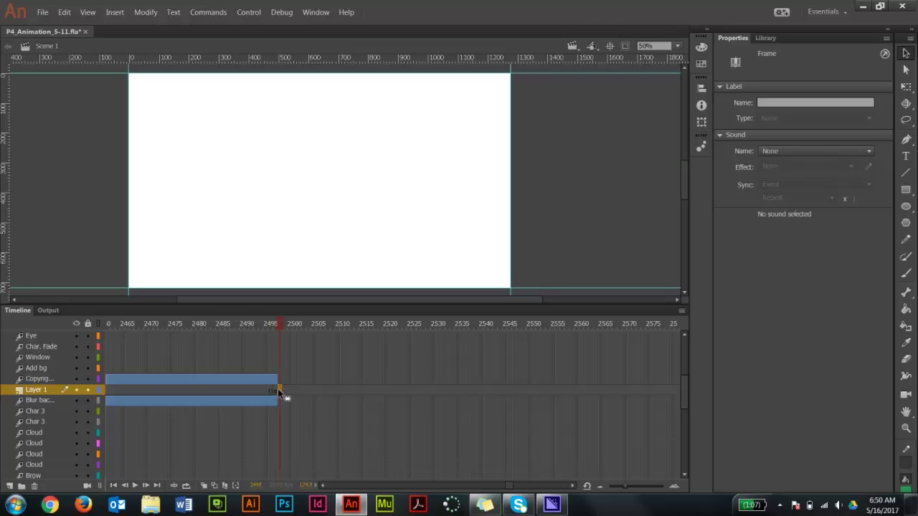
# - Remove the excess frames of Layer 1 from frame 2497 through frame 2717
pyautogui.click(276, 388)
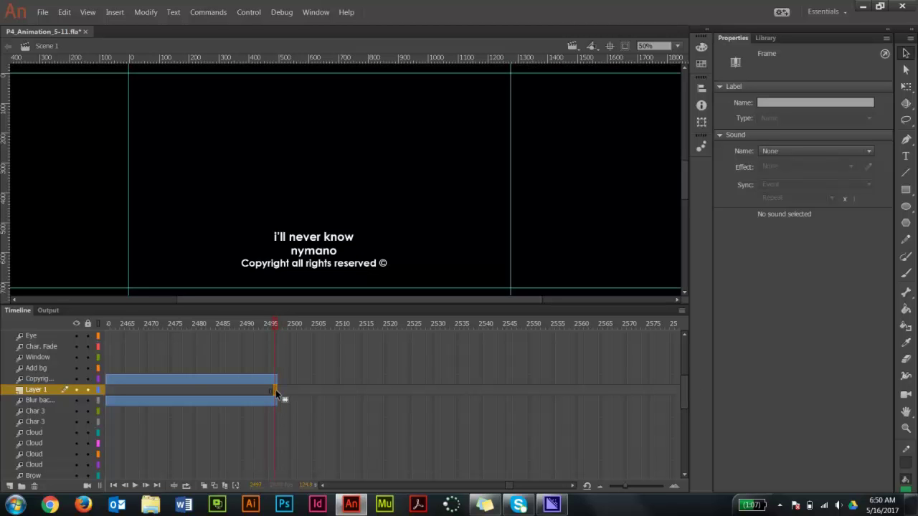
pyautogui.click(509, 487)
pyautogui.moveTo(517, 489); pyautogui.dragTo(522, 488)
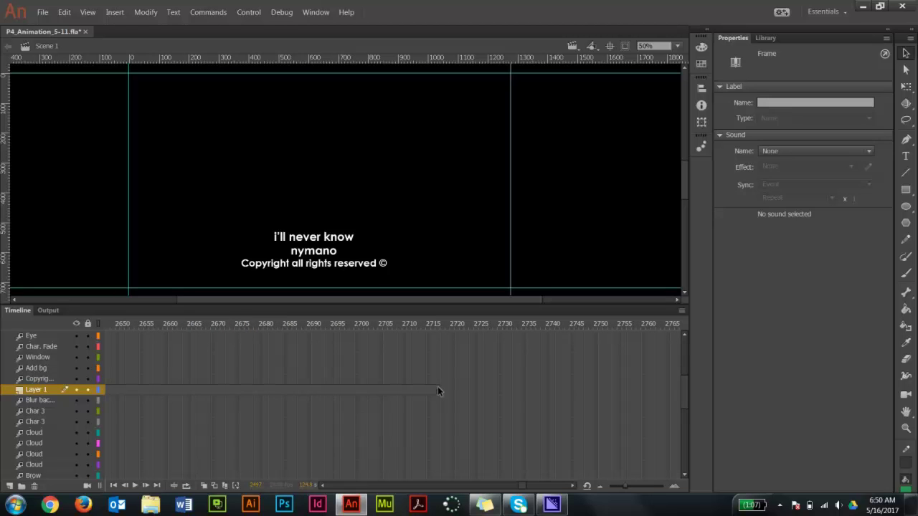
pyautogui.click(437, 391)
pyautogui.rightClick(408, 392)
pyautogui.click(441, 159)
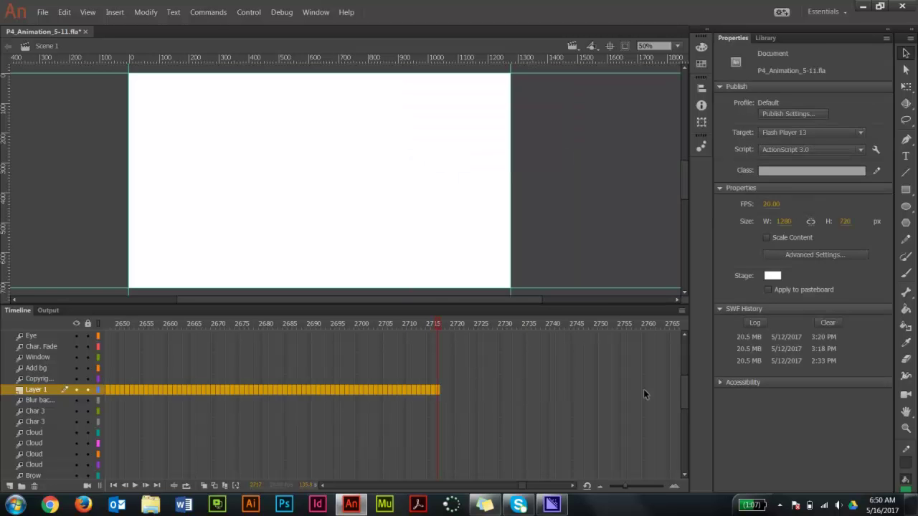
# - Remove the empty frames of the Thunder 2 layer from frame 2498 through frame 2717
pyautogui.moveTo(682, 380); pyautogui.dragTo(684, 421)
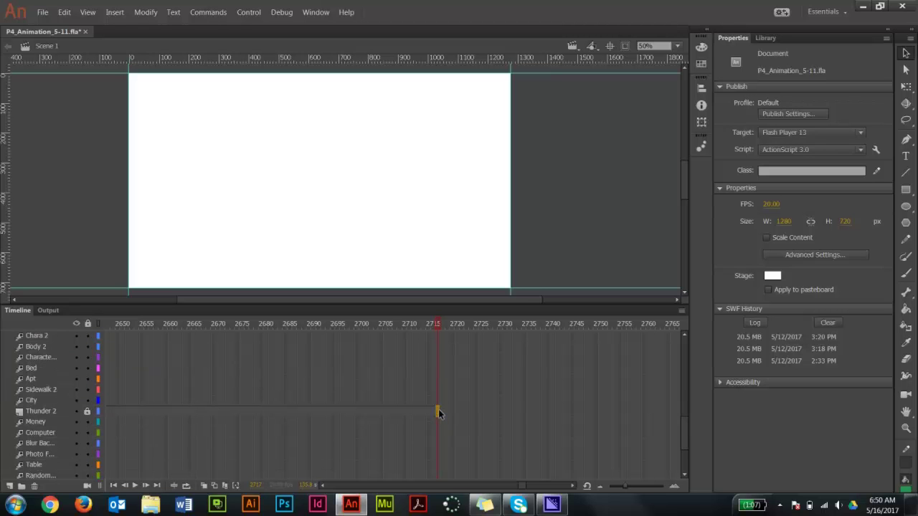
pyautogui.moveTo(437, 410); pyautogui.dragTo(251, 414)
pyautogui.rightClick(252, 414)
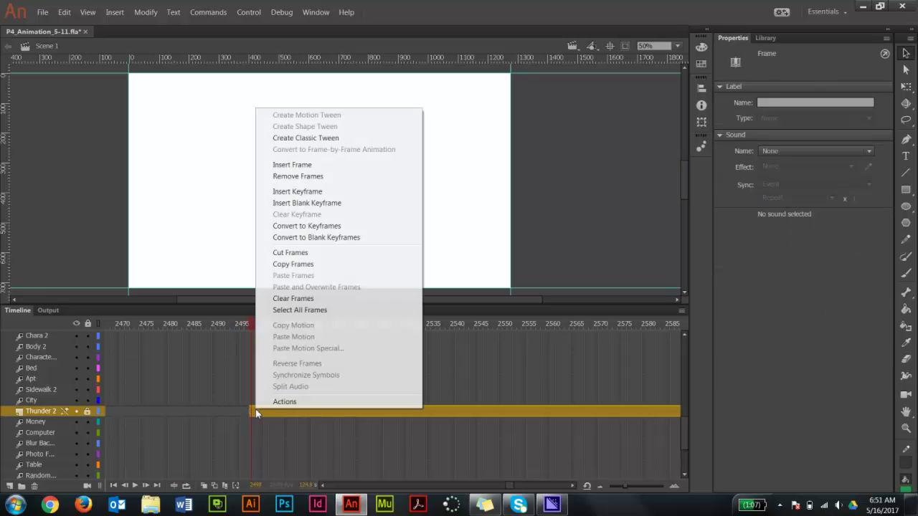
pyautogui.click(312, 179)
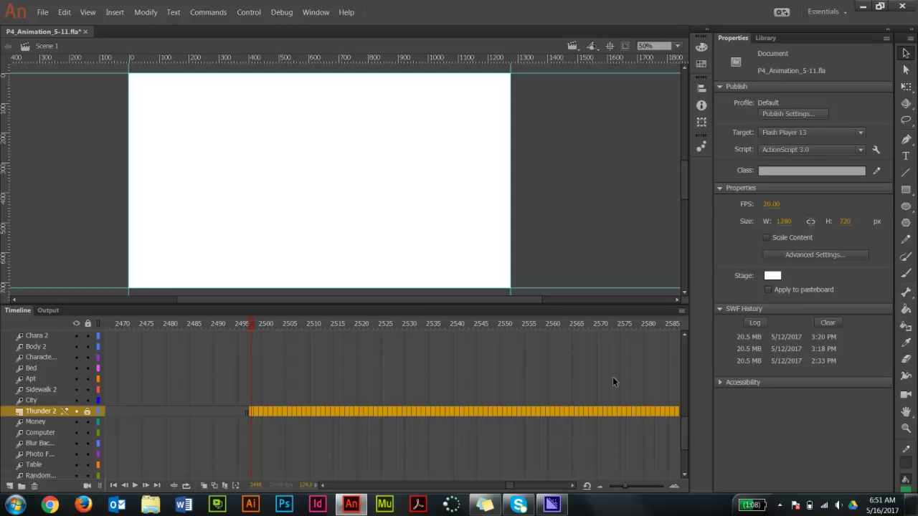
# - Remove the empty frames of the Floor layer from frame 2498 through 2717 and check where the remaining layers end
pyautogui.moveTo(687, 427); pyautogui.dragTo(680, 454)
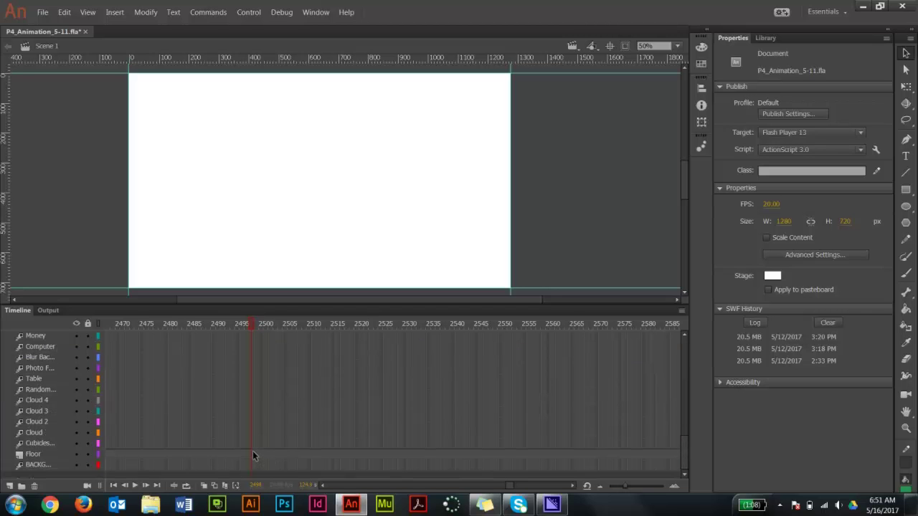
pyautogui.moveTo(253, 451); pyautogui.dragTo(480, 453)
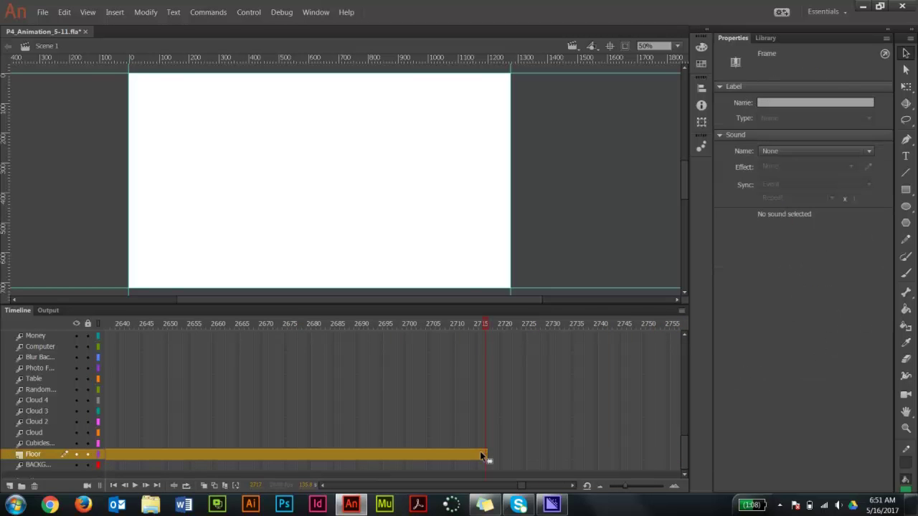
pyautogui.rightClick(479, 454)
pyautogui.click(519, 221)
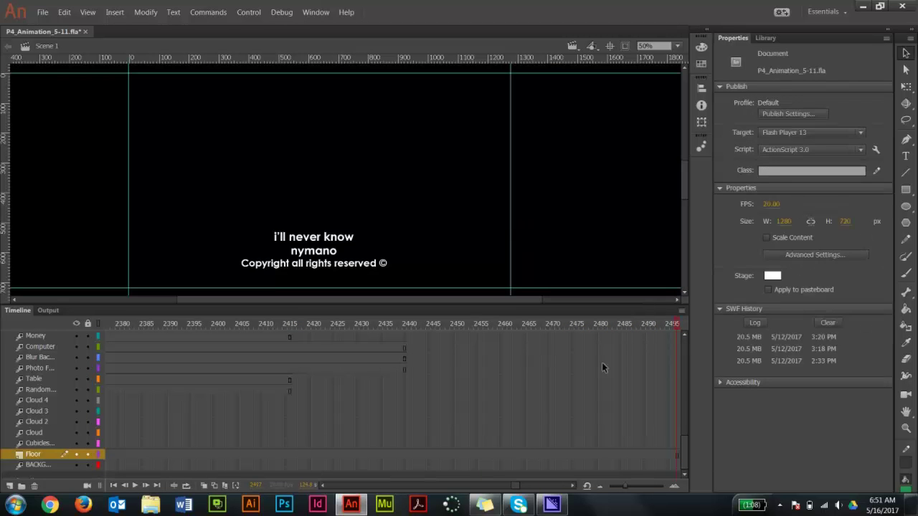
pyautogui.moveTo(685, 441); pyautogui.dragTo(688, 368)
pyautogui.moveTo(678, 324); pyautogui.dragTo(516, 336)
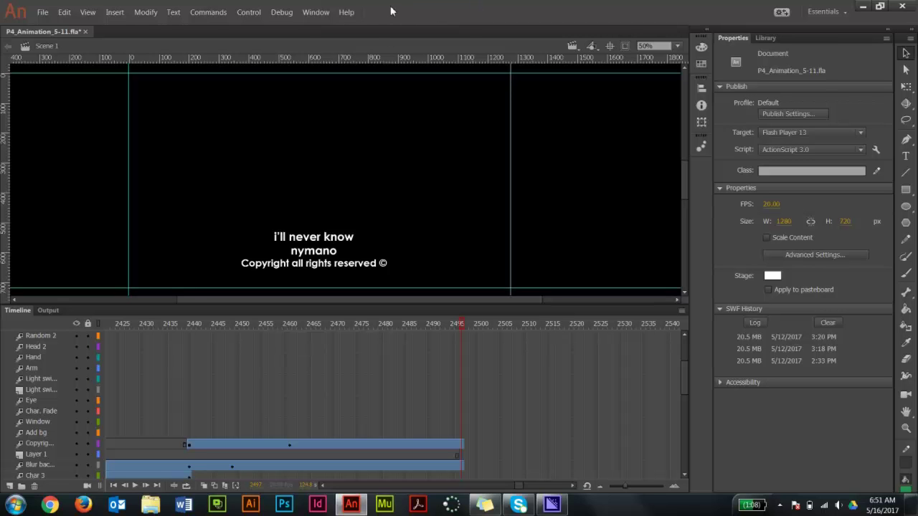
# - Save the trimmed animation as a new document named P4_Animation_F.fla on the Desktop
pyautogui.click(44, 13)
pyautogui.click(63, 124)
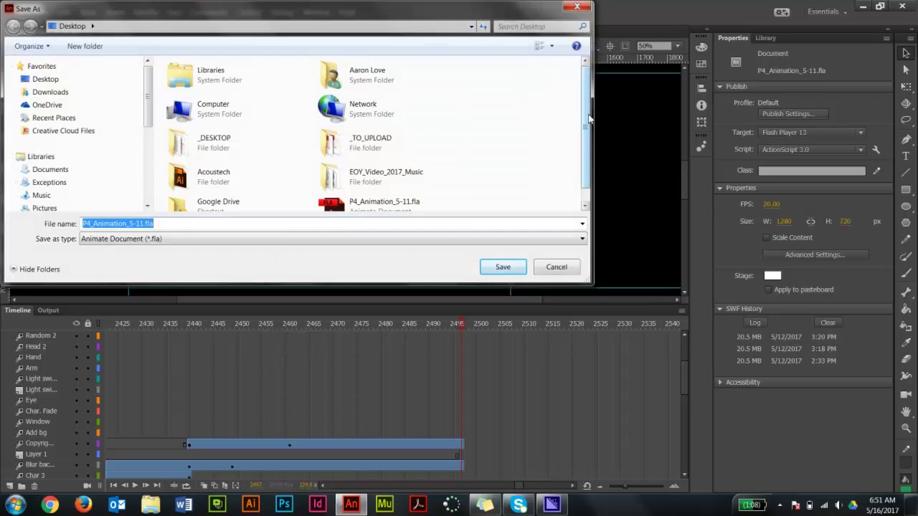
pyautogui.moveTo(586, 123); pyautogui.dragTo(586, 142)
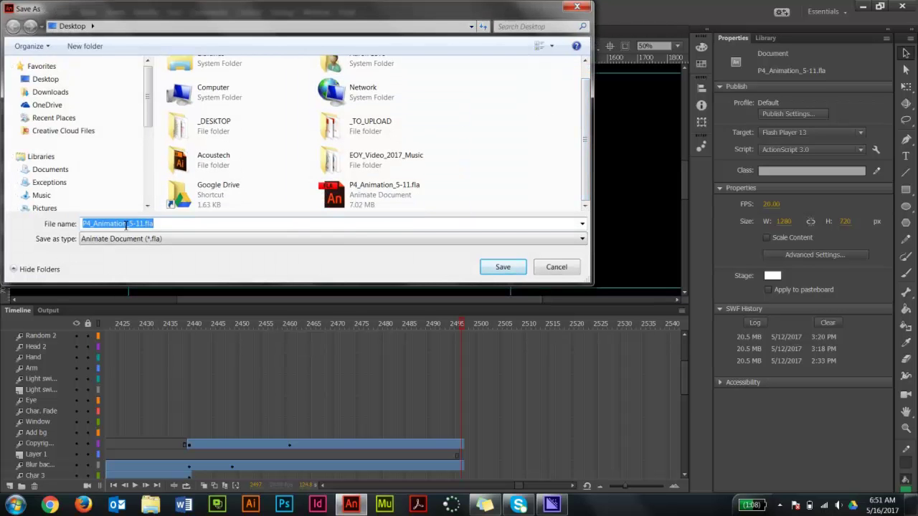
pyautogui.moveTo(144, 224)
pyautogui.mouseDown()
pyautogui.moveTo(124, 225)
pyautogui.moveTo(131, 228)
pyautogui.mouseUp()
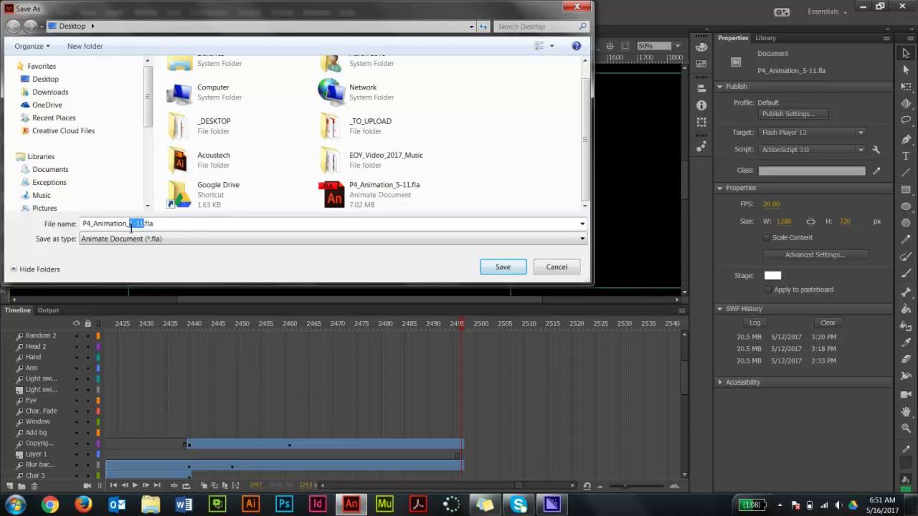
pyautogui.write('F')
pyautogui.click(503, 268)
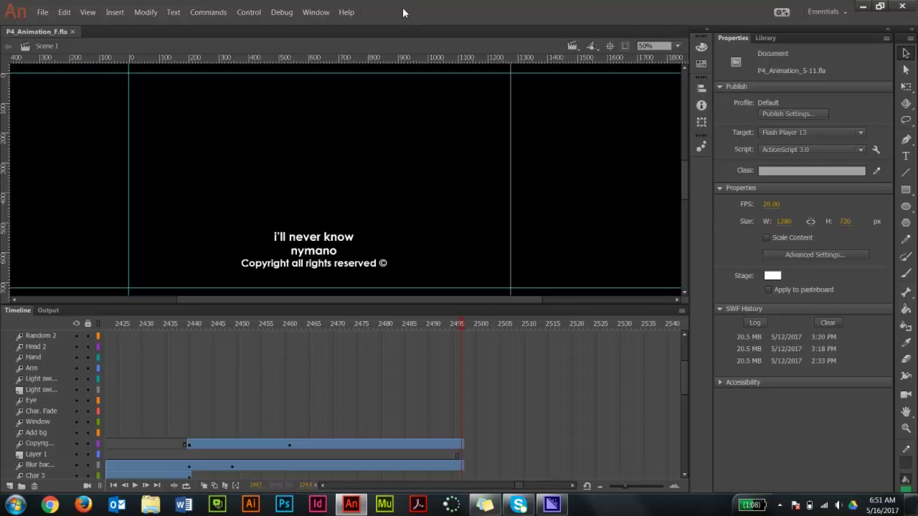
# - Start a video export of the animation and disable converting the video in Adobe Media Encoder
pyautogui.click(42, 13)
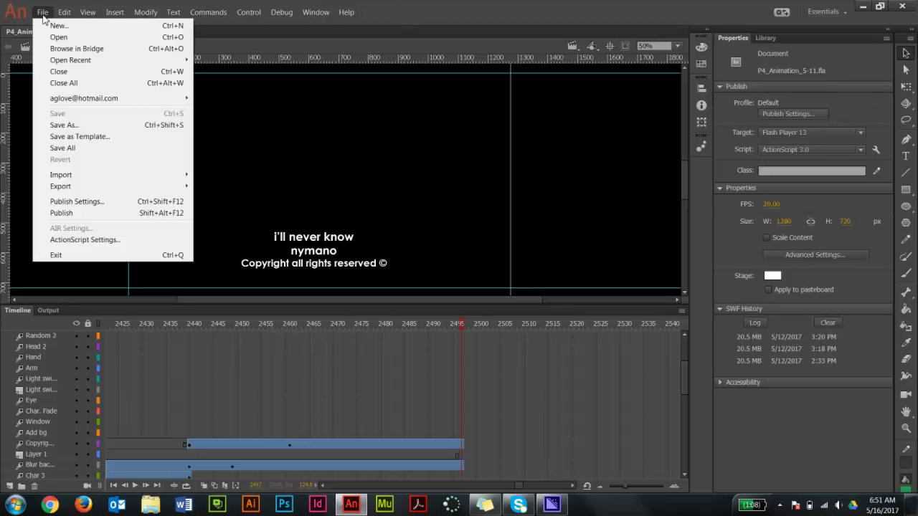
pyautogui.moveTo(89, 187)
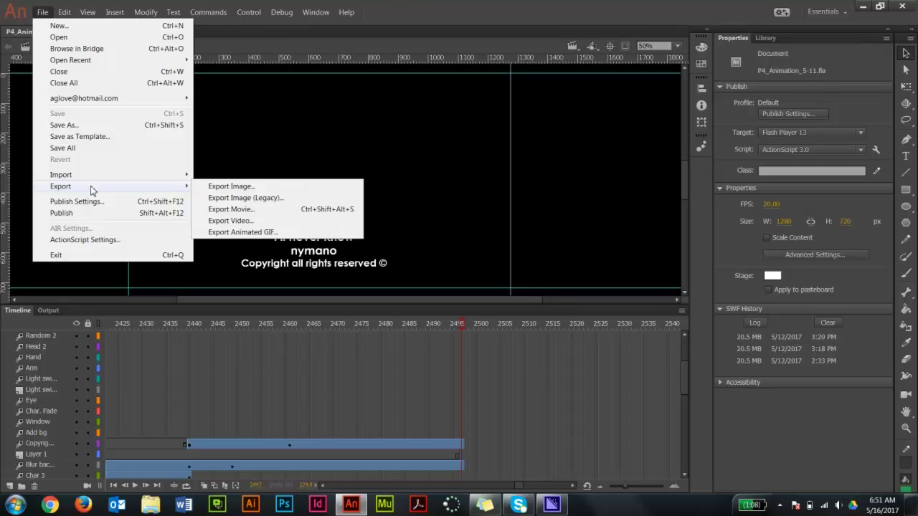
pyautogui.click(229, 221)
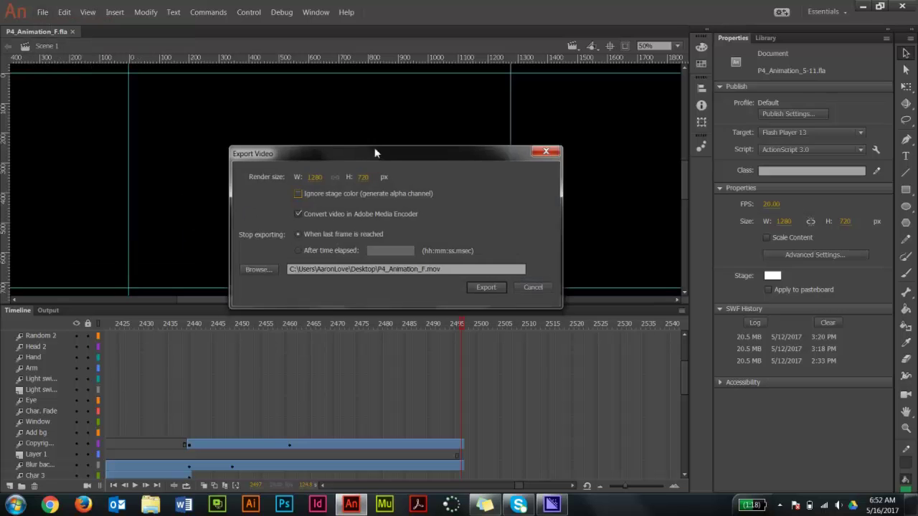
pyautogui.moveTo(373, 154); pyautogui.dragTo(384, 119)
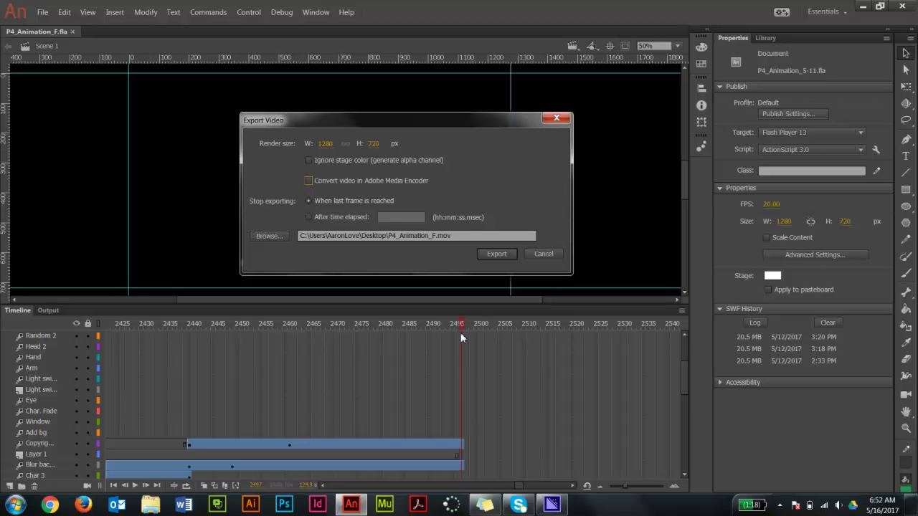
# - Set the Desktop as the destination for P4_Animation_F.mov and export the video
pyautogui.click(268, 236)
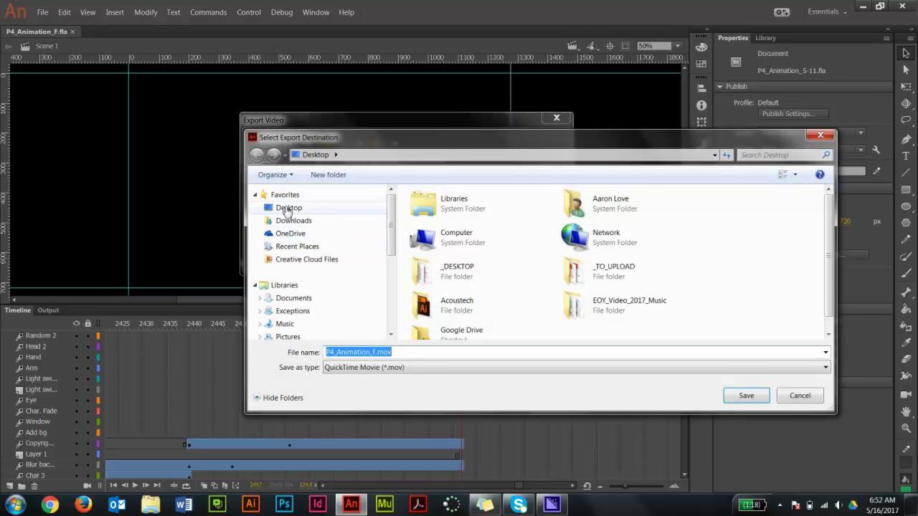
pyautogui.click(287, 208)
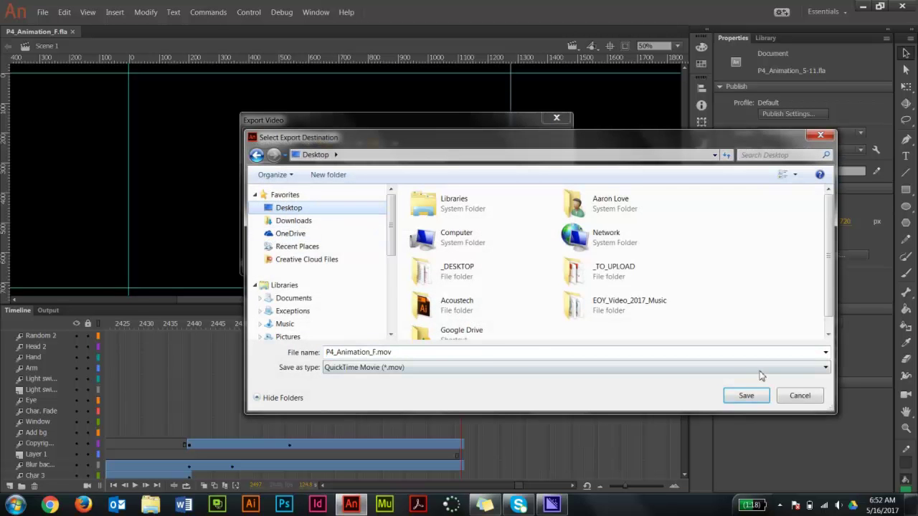
pyautogui.click(746, 396)
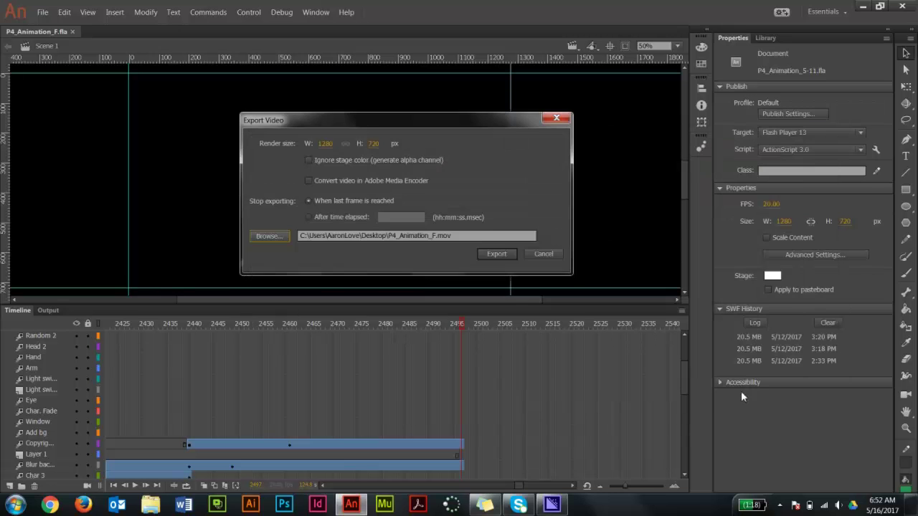
pyautogui.click(505, 254)
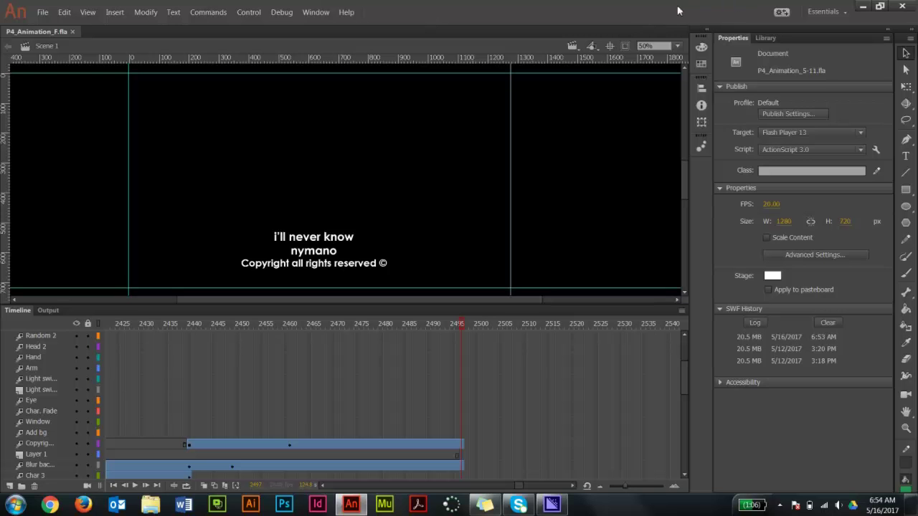
# - Go to the desktop and examine the file properties of the exported P4_Animation_F.mov, especially its size
pyautogui.click(864, 7)
pyautogui.click(68, 388)
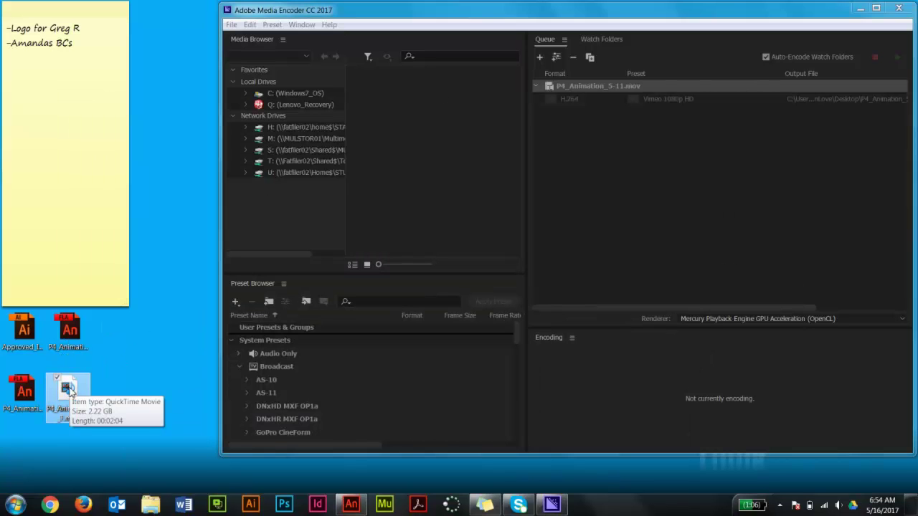
pyautogui.rightClick(69, 388)
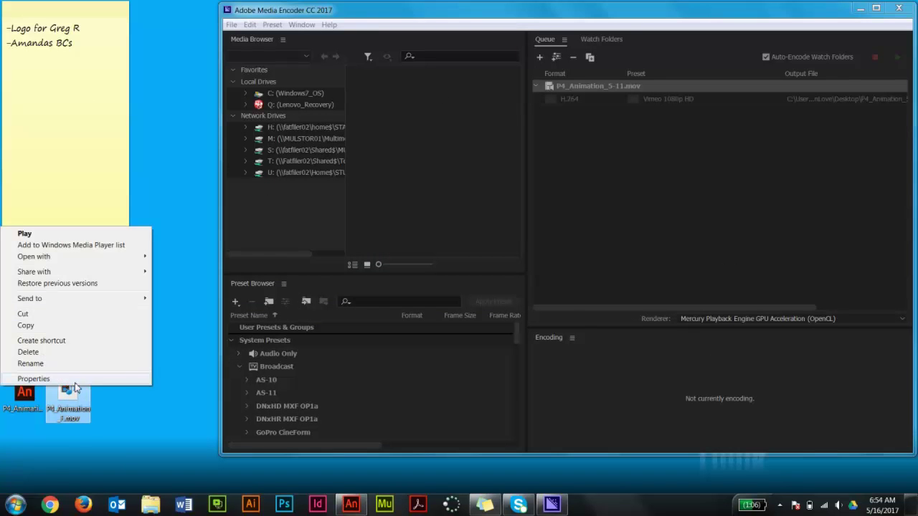
pyautogui.click(34, 378)
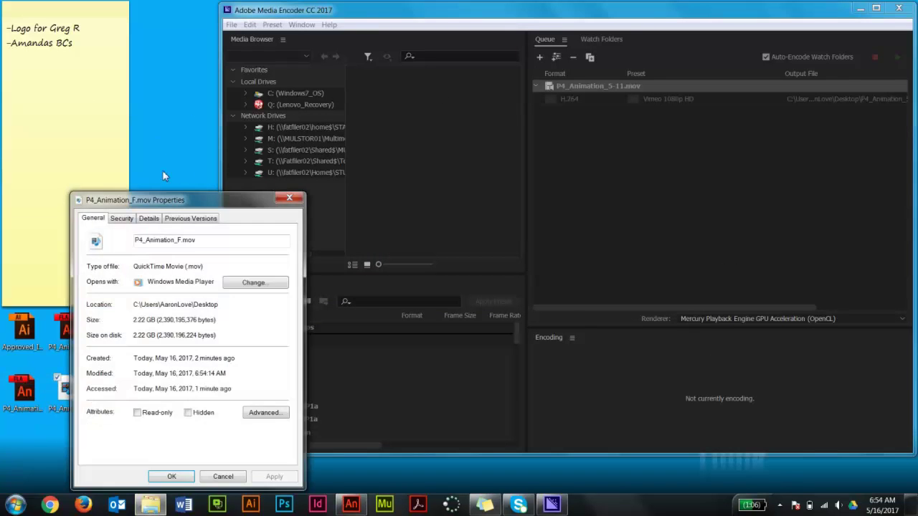
pyautogui.moveTo(201, 195); pyautogui.dragTo(135, 11)
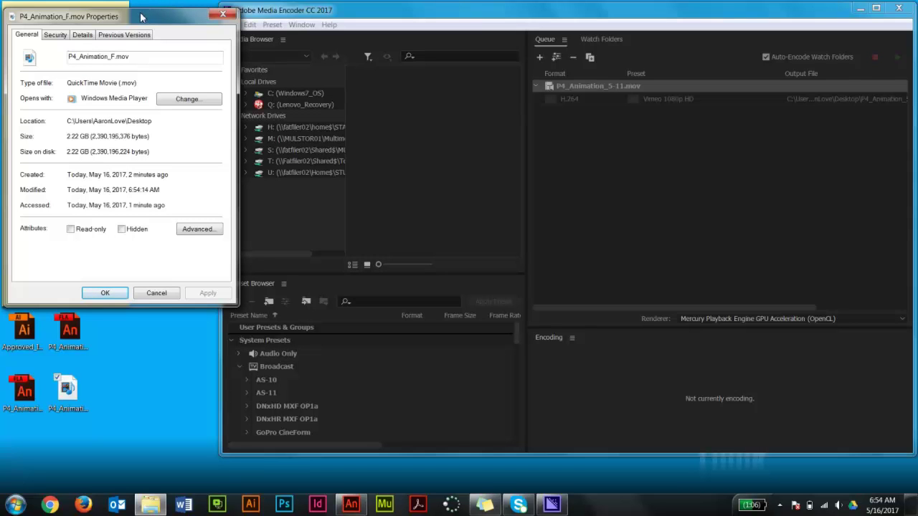
pyautogui.moveTo(137, 13); pyautogui.dragTo(137, 12)
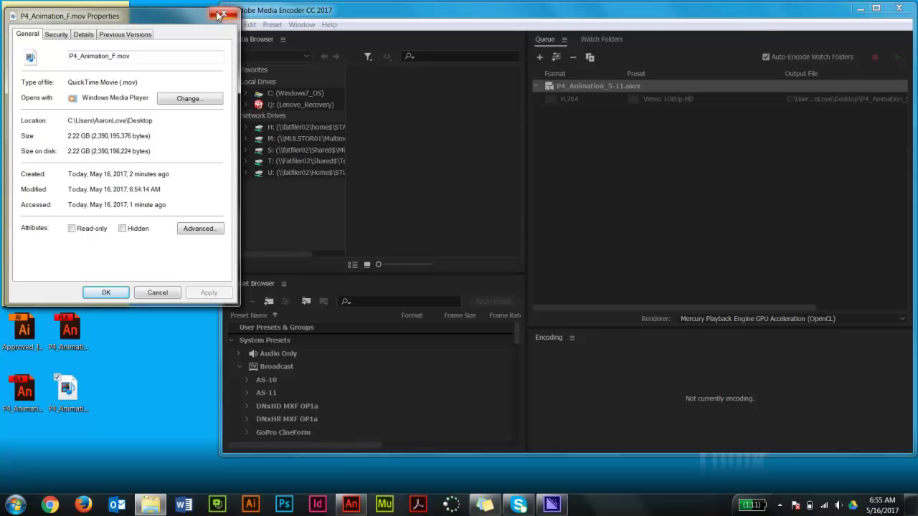
pyautogui.click(221, 14)
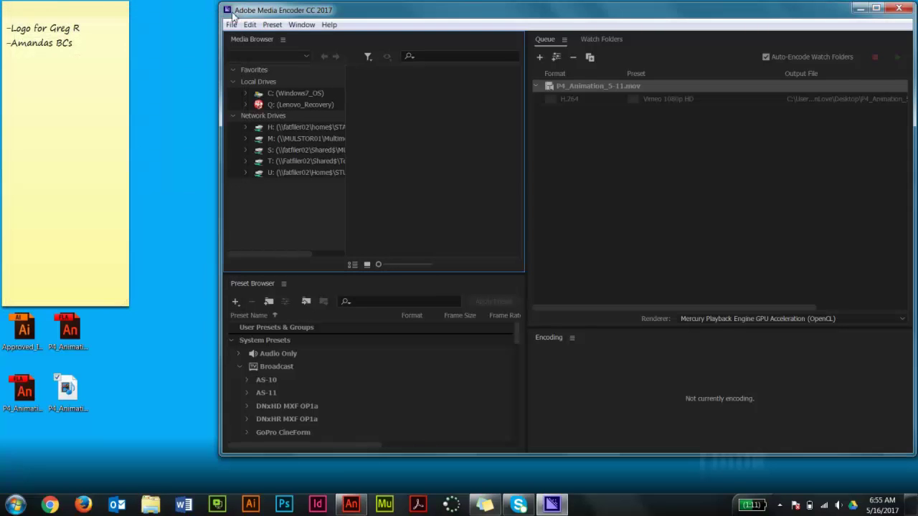
# - Widen the Adobe Media Encoder window and add P4_Animation_F.mov from the desktop to the encoding queue
pyautogui.moveTo(219, 114); pyautogui.dragTo(152, 113)
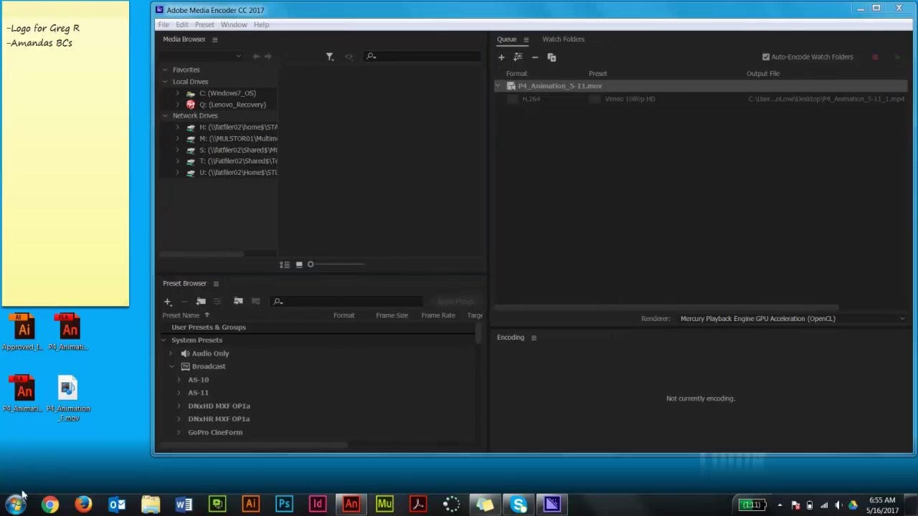
pyautogui.click(15, 506)
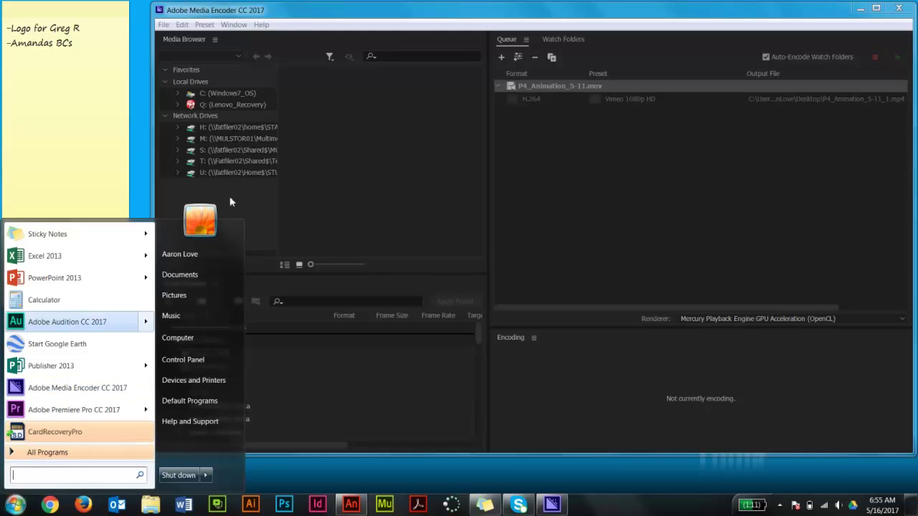
pyautogui.click(417, 13)
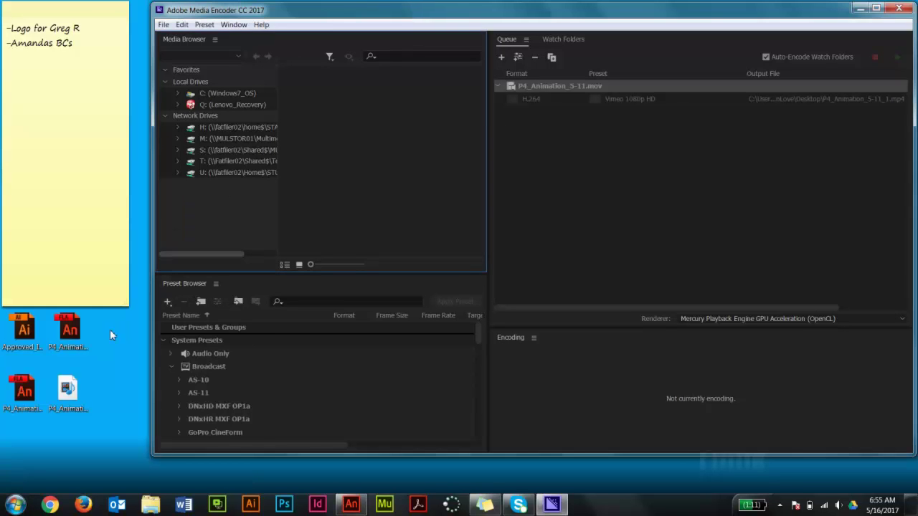
pyautogui.click(68, 389)
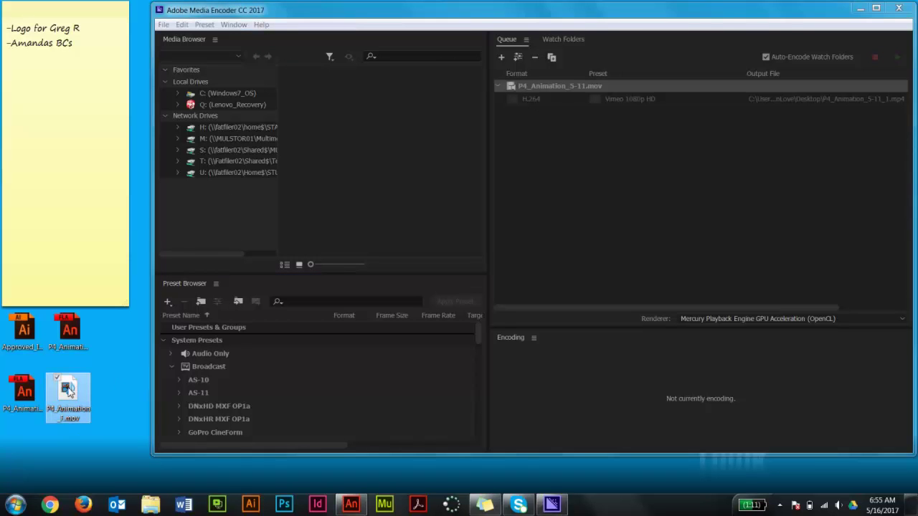
pyautogui.moveTo(69, 391); pyautogui.dragTo(548, 150)
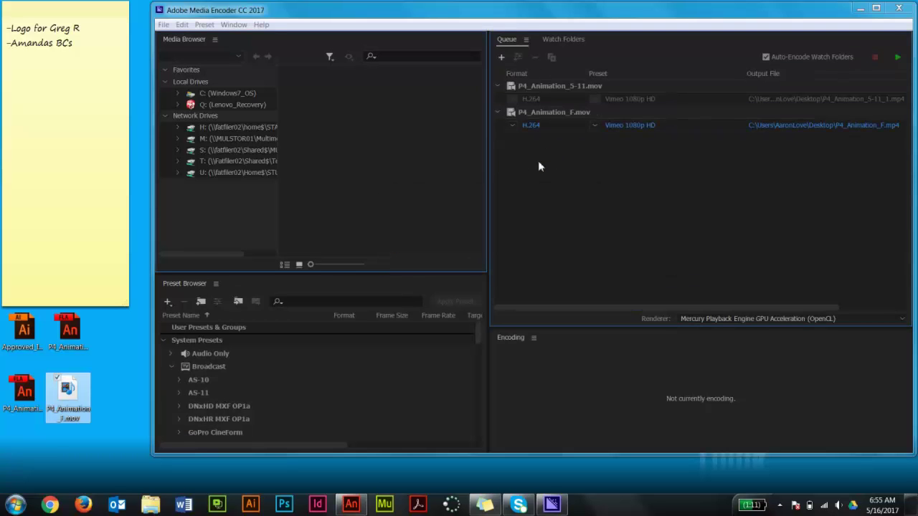
# - Remove the old P4_Animation_5-11.mov item from the encoding queue
pyautogui.click(531, 84)
pyautogui.rightClick(529, 84)
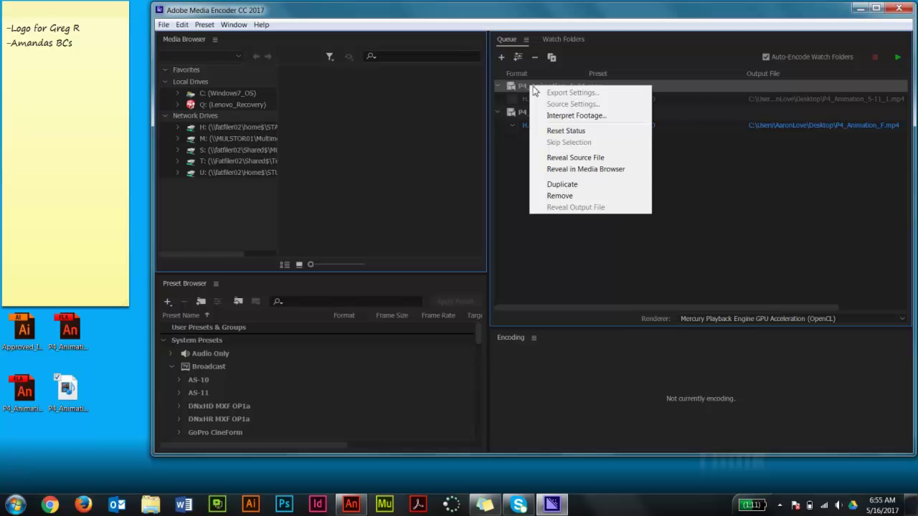
pyautogui.click(560, 196)
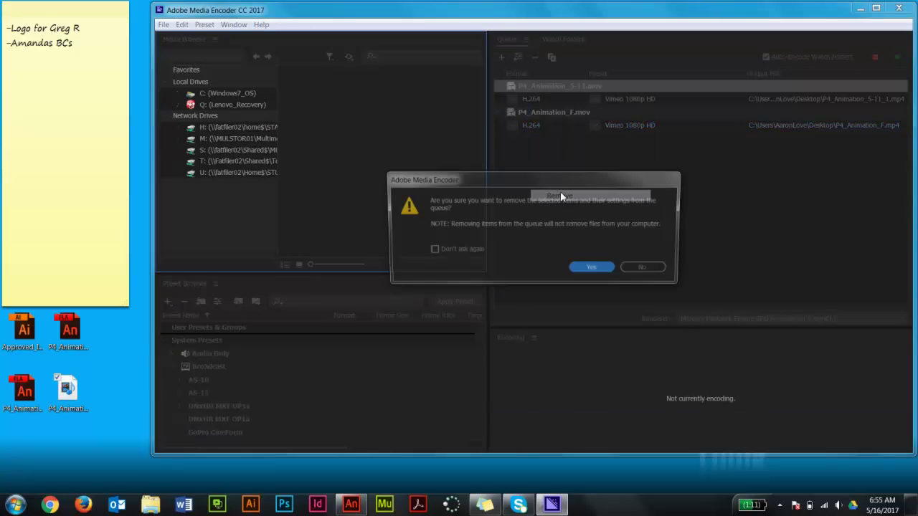
pyautogui.click(594, 269)
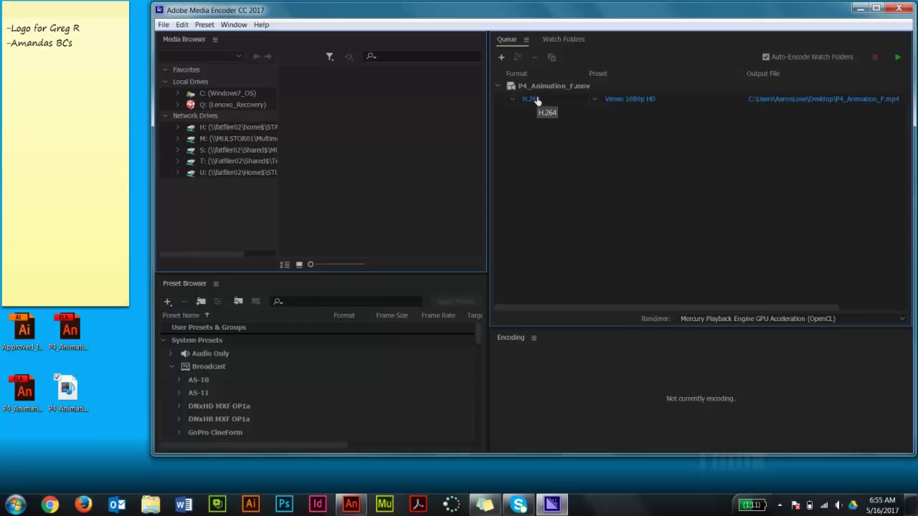
# - Choose the Vimeo 1080p HD preset for the H.264 output of P4_Animation_F.mov
pyautogui.click(594, 100)
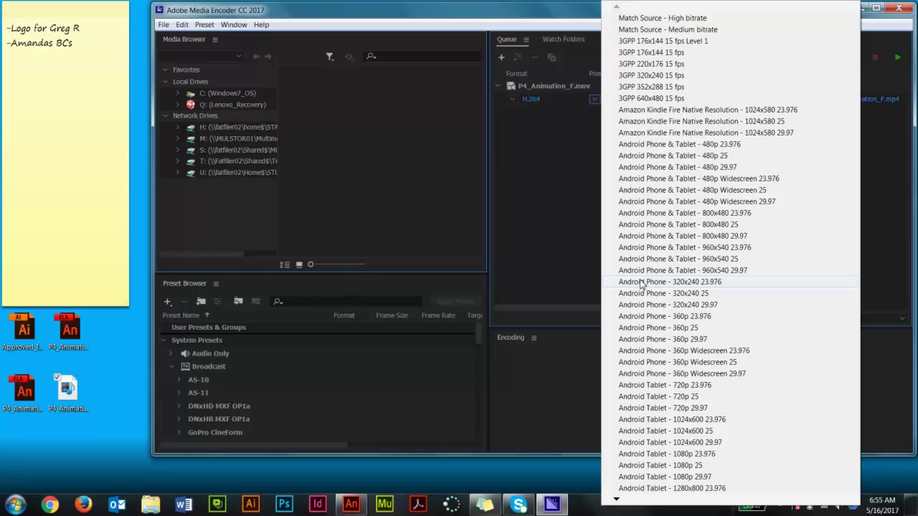
pyautogui.scroll(-10, 643, 297)
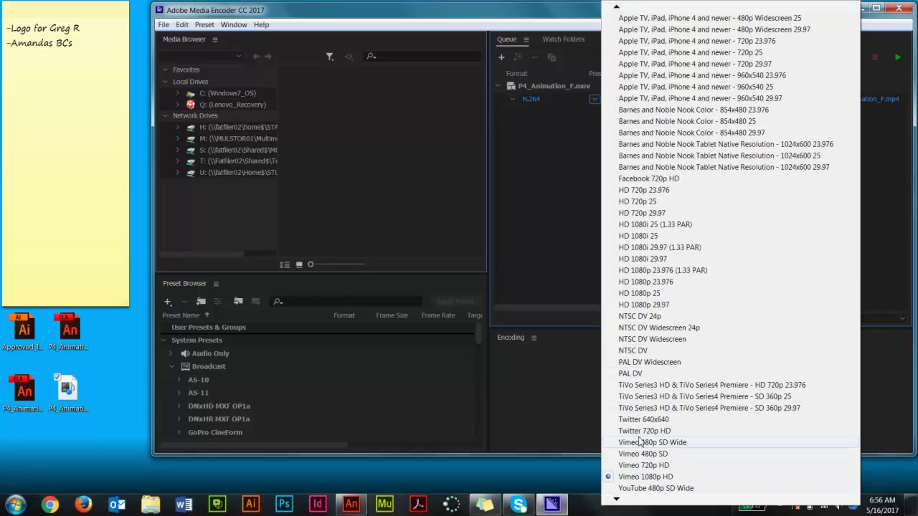
pyautogui.click(651, 476)
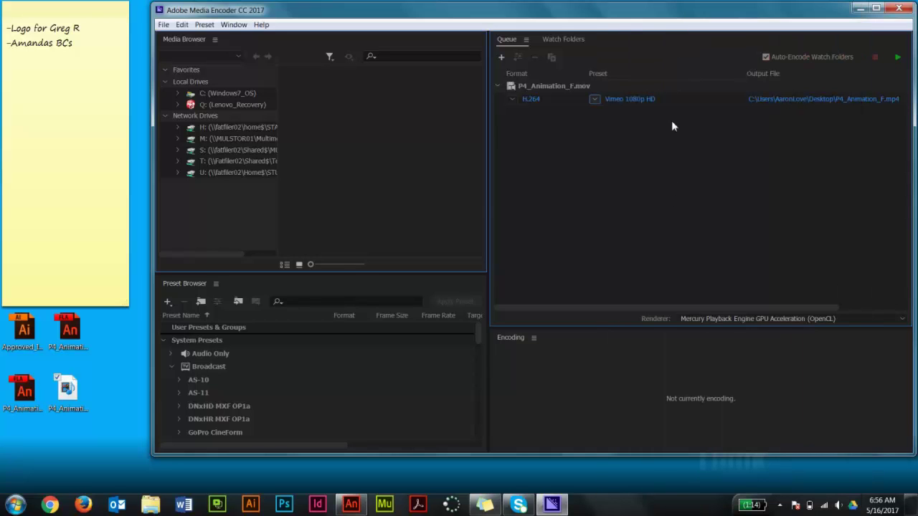
# - Set the output to the Desktop and rename the MP4 with AM, the author's surname and first initial, followed by P4_F
pyautogui.click(803, 99)
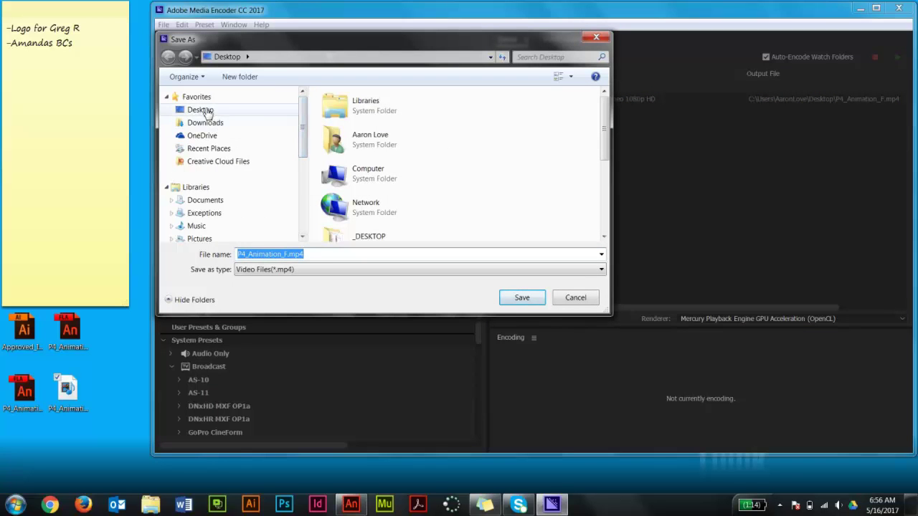
pyautogui.click(205, 111)
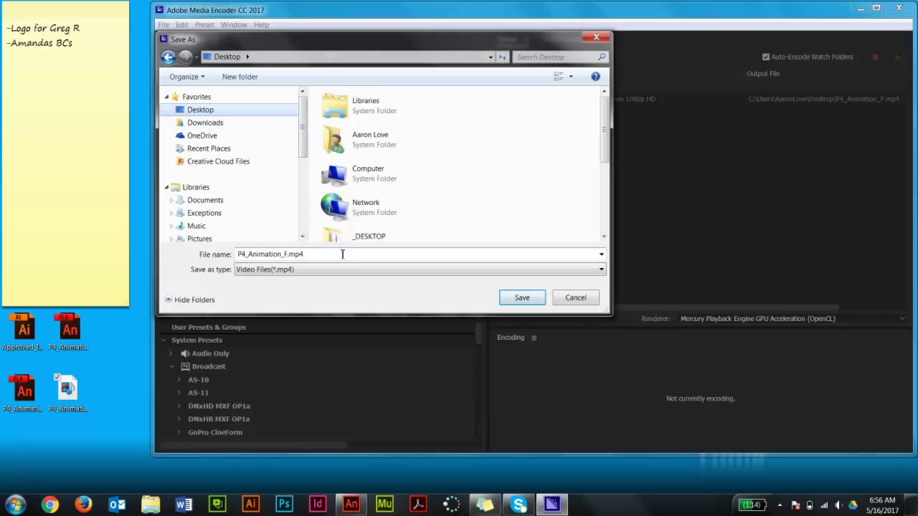
pyautogui.click(289, 273)
pyautogui.doubleClick(281, 256)
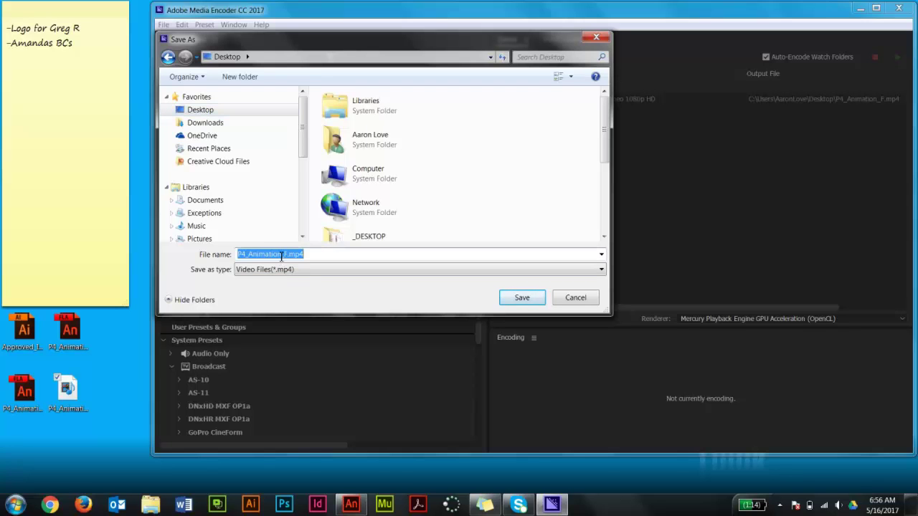
pyautogui.moveTo(281, 256); pyautogui.dragTo(224, 263)
pyautogui.write('AM_Love_A_P4')
pyautogui.click(285, 254)
pyautogui.click(522, 298)
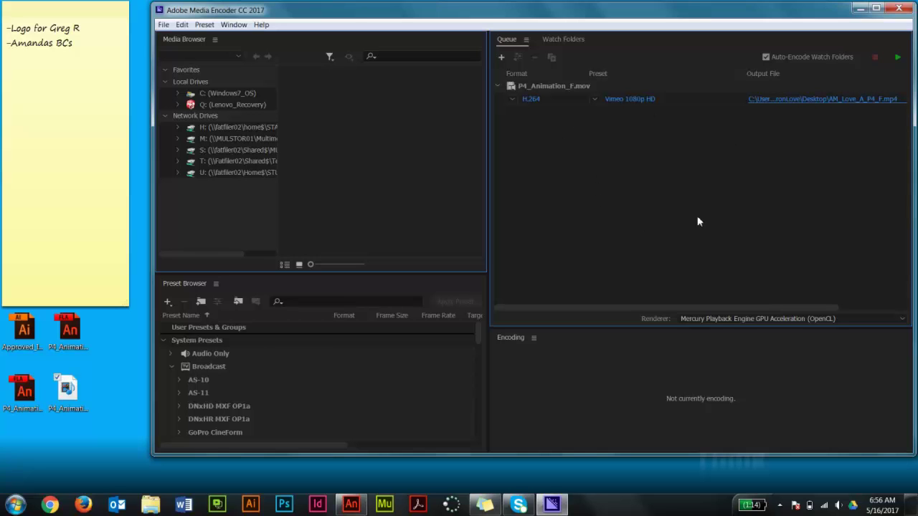
# - Start encoding the queued P4_Animation_F.mov and enlarge the window to follow the encoding progress and output details
pyautogui.click(572, 85)
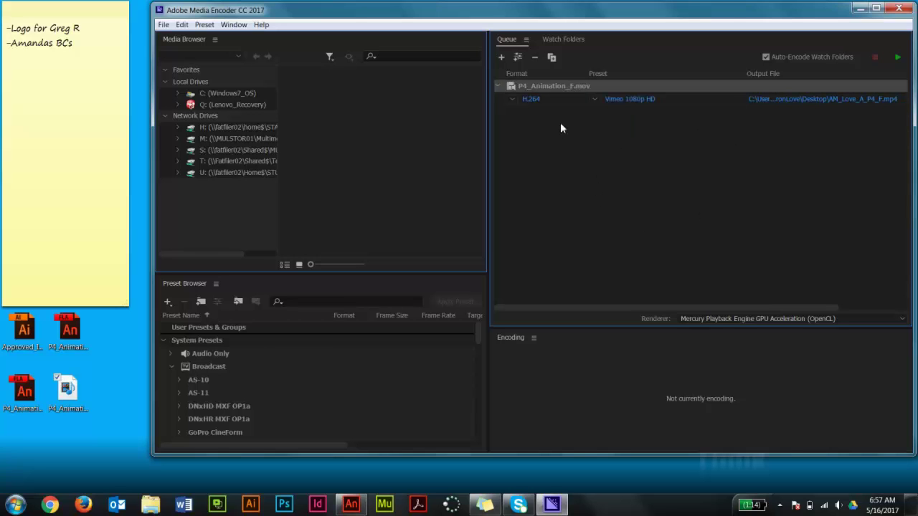
pyautogui.click(897, 59)
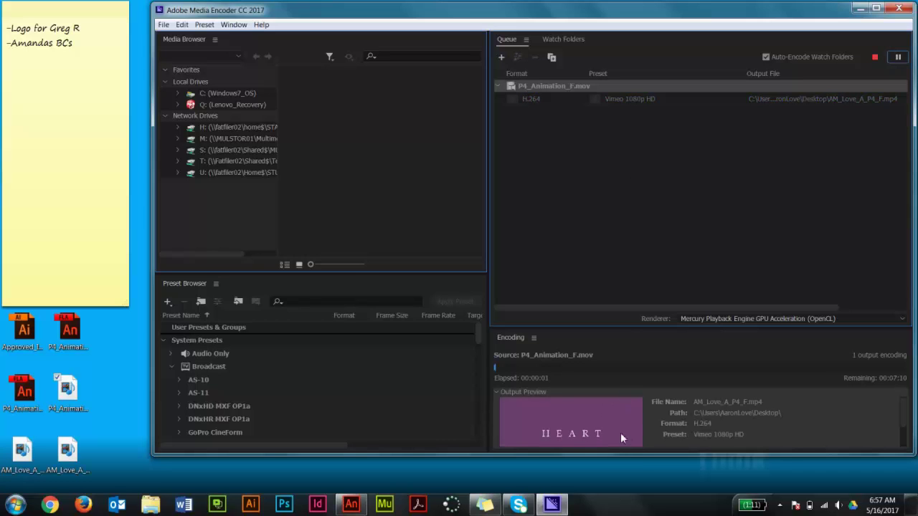
pyautogui.moveTo(645, 456); pyautogui.dragTo(642, 477)
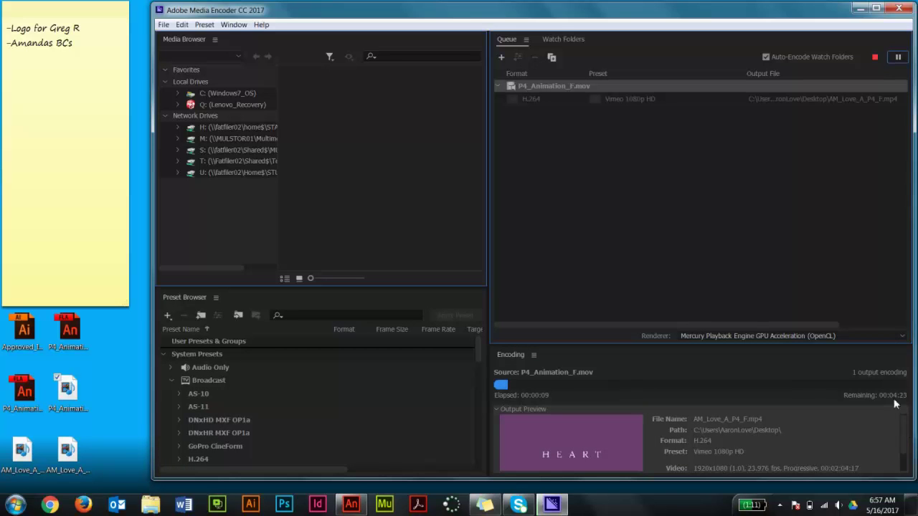
pyautogui.moveTo(904, 423); pyautogui.dragTo(904, 441)
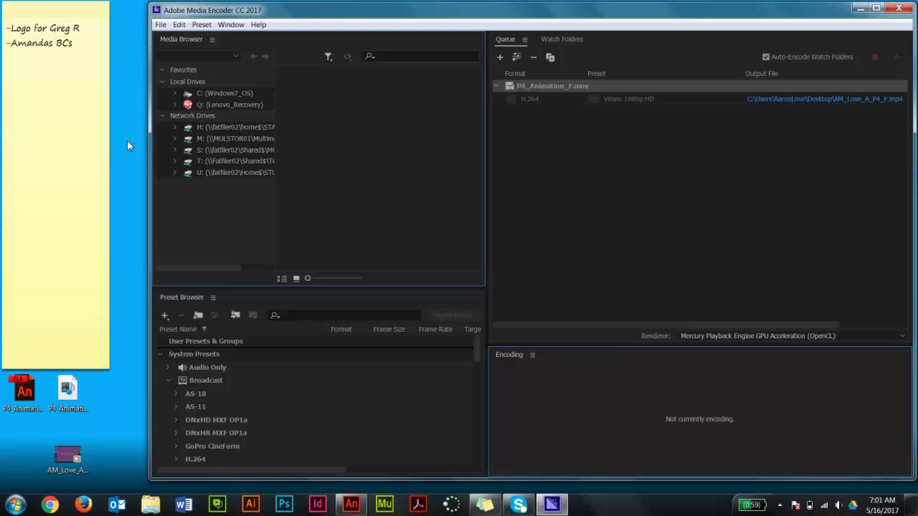
# - Open the encoded MP4 from the desktop with a chosen media player to check it
pyautogui.click(61, 459)
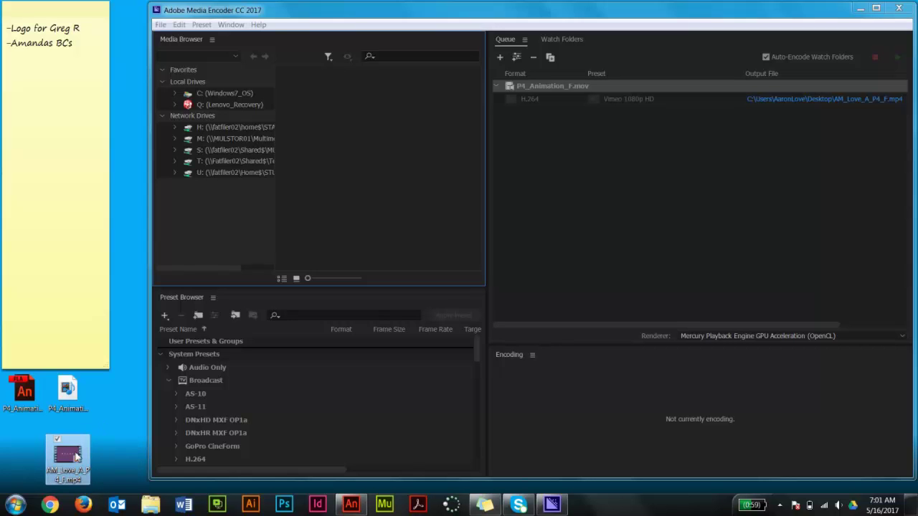
pyautogui.rightClick(74, 456)
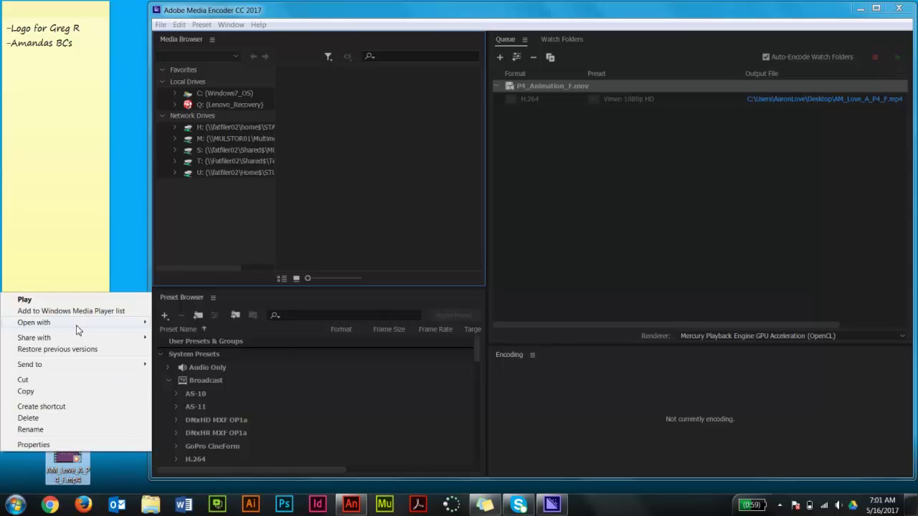
pyautogui.moveTo(77, 327)
pyautogui.click(176, 347)
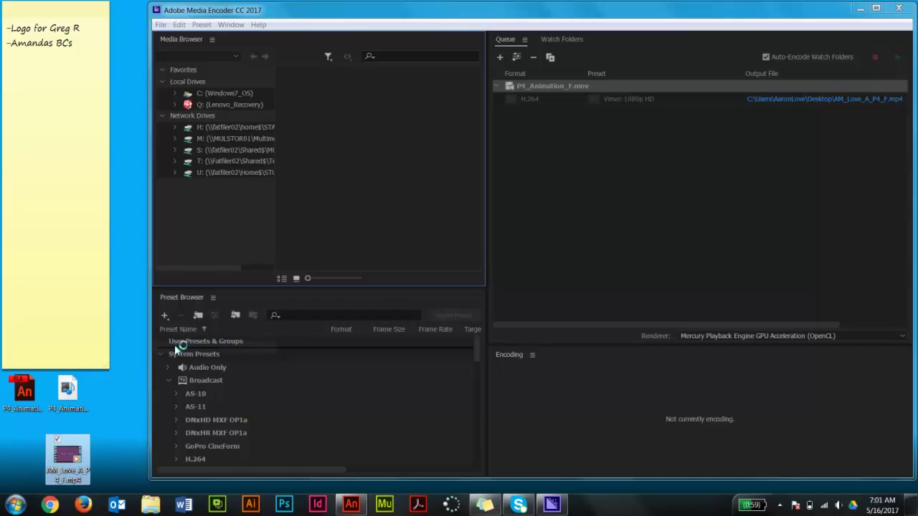